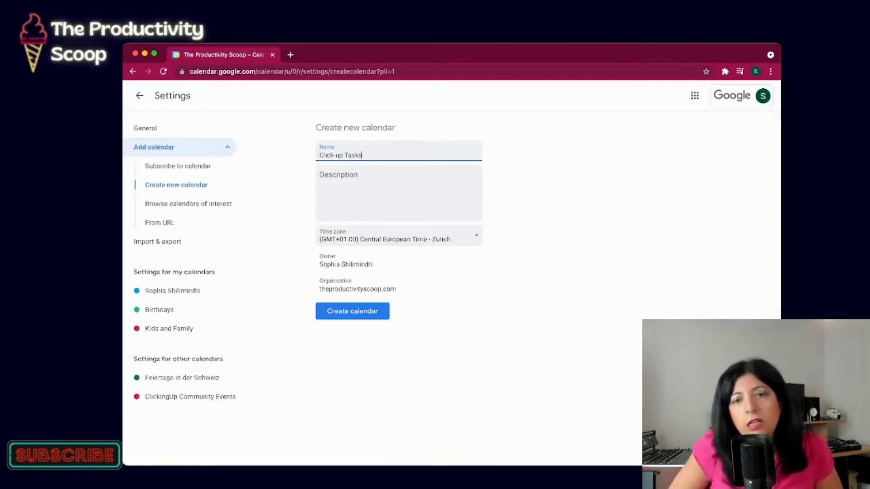
Create the Google calendar named Click-up Tasks, and switch its visibility off and back on in My calendars
{"action": "key", "text": "Return"}
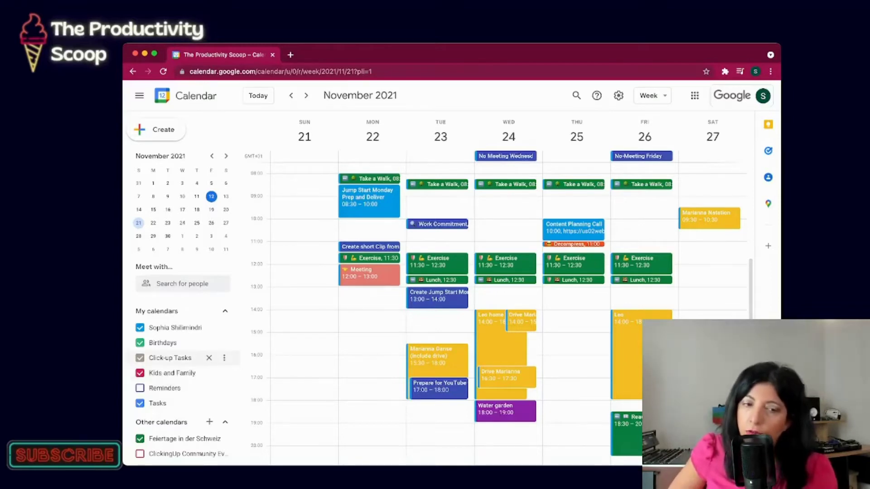
{"action": "left_click", "coordinate": [140, 358]}
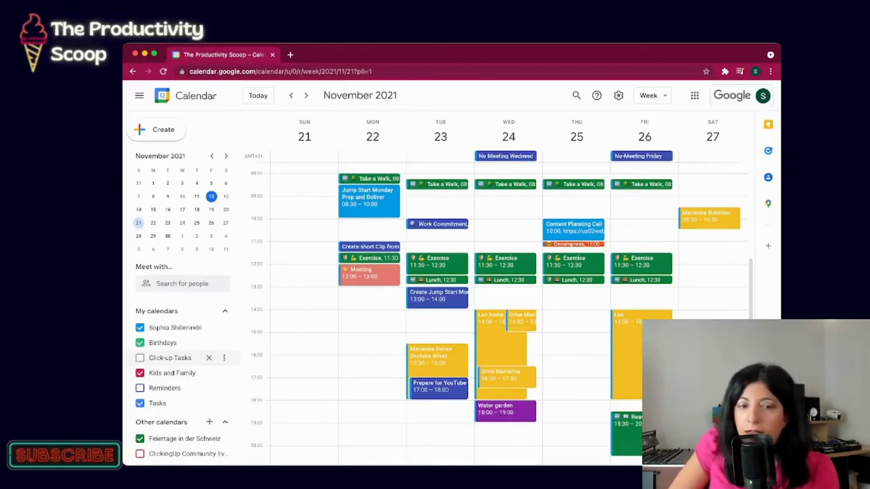
{"action": "left_click", "coordinate": [140, 358]}
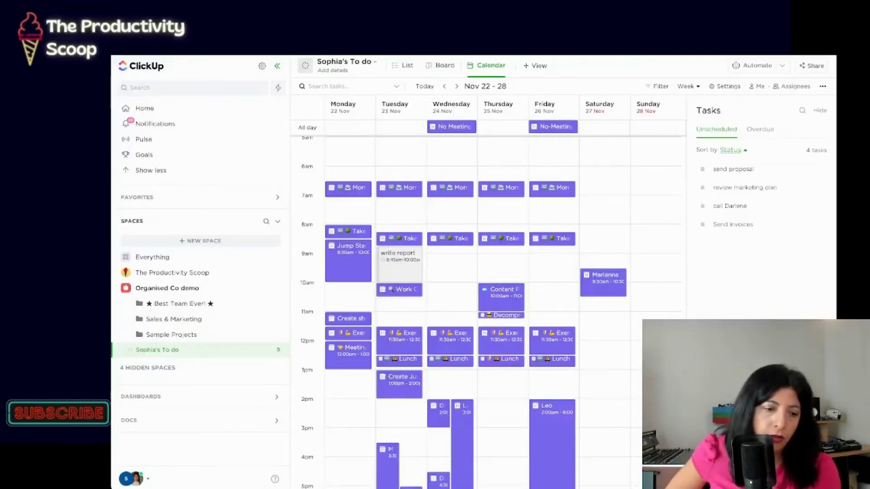
Switch to ClickUp and remove the existing task sync to the Clickup tasks Google calendar in the personal calendar integration settings
{"action": "left_click", "coordinate": [135, 479]}
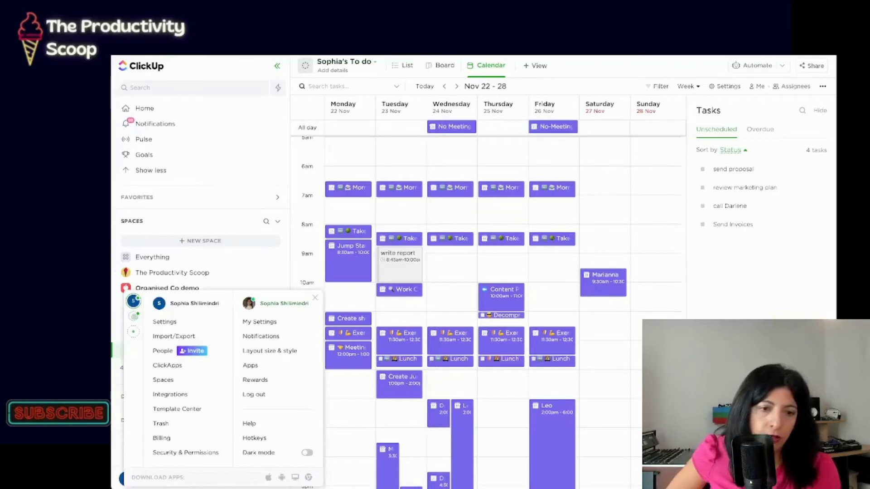
{"action": "left_click", "coordinate": [259, 322]}
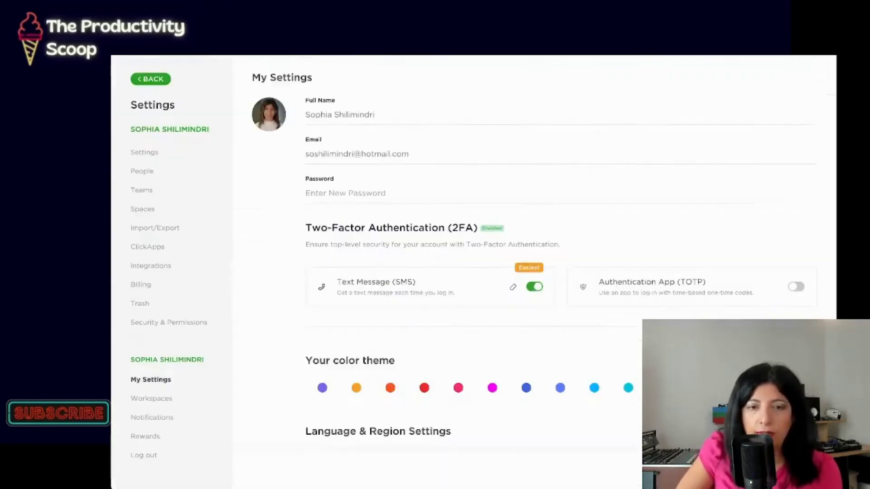
{"action": "scroll", "coordinate": [173, 271], "scroll_direction": "down", "scroll_amount": 5}
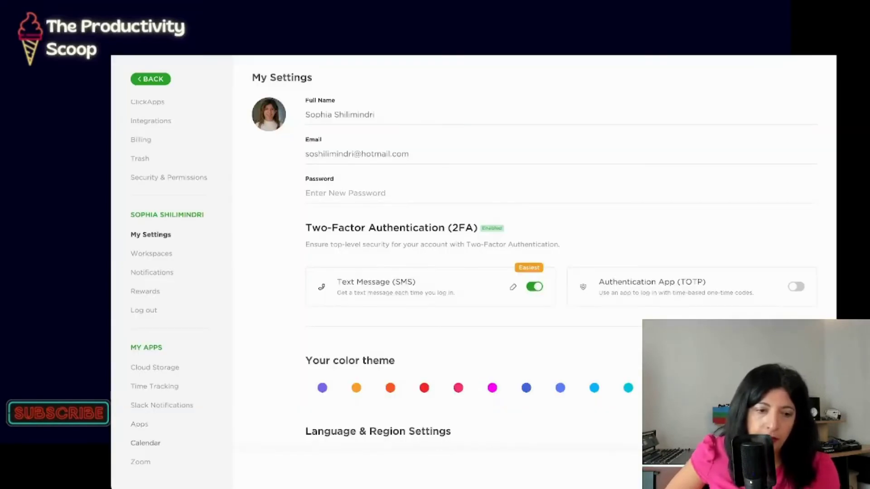
{"action": "left_click", "coordinate": [145, 443]}
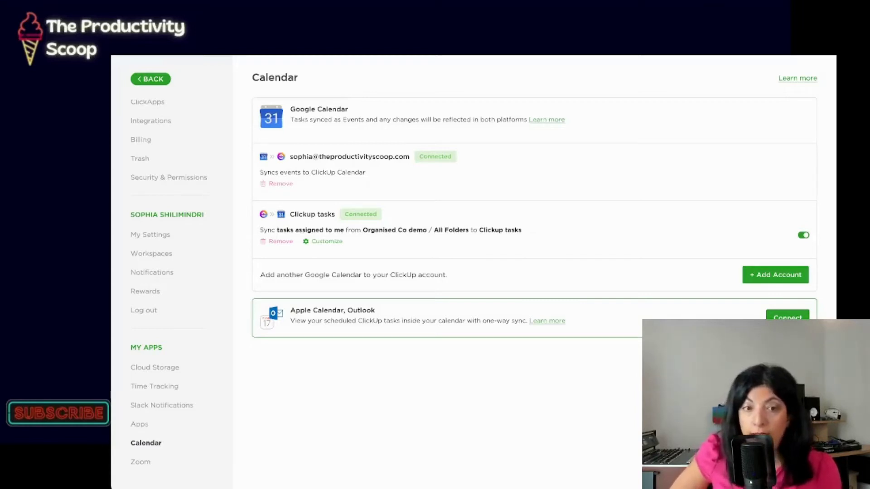
{"action": "left_click", "coordinate": [281, 242]}
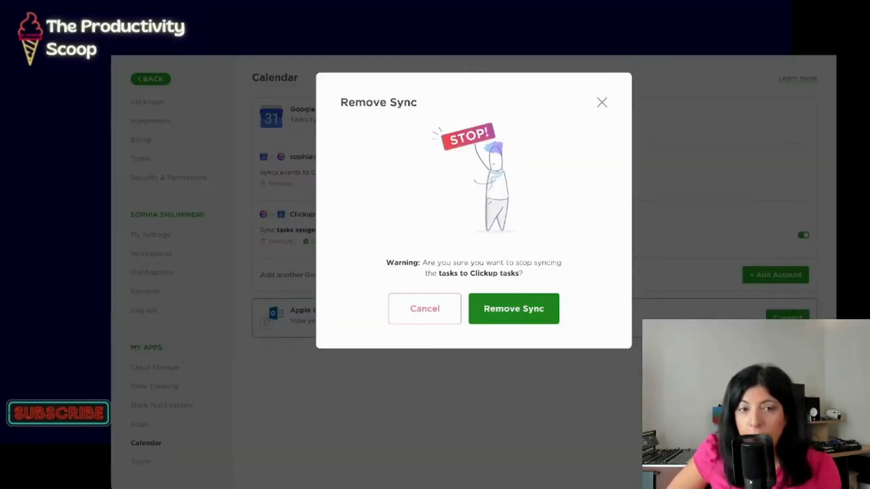
{"action": "left_click", "coordinate": [513, 309]}
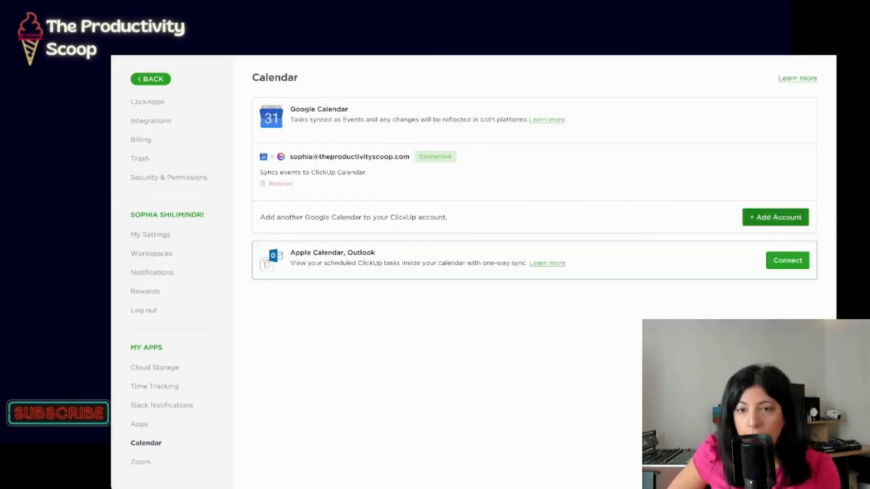
Set up a new Google Calendar connection that syncs tasks to Google, with Click-up Tasks as the target calendar
{"action": "left_click", "coordinate": [775, 217]}
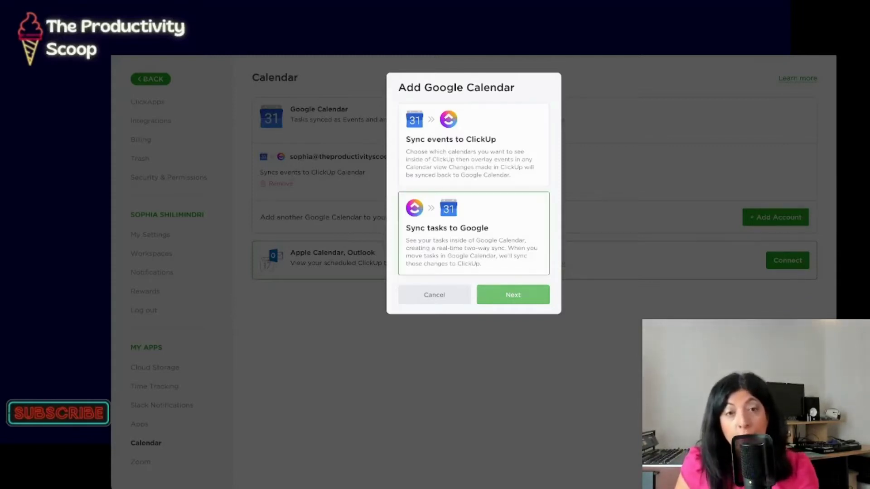
{"action": "left_click", "coordinate": [473, 234]}
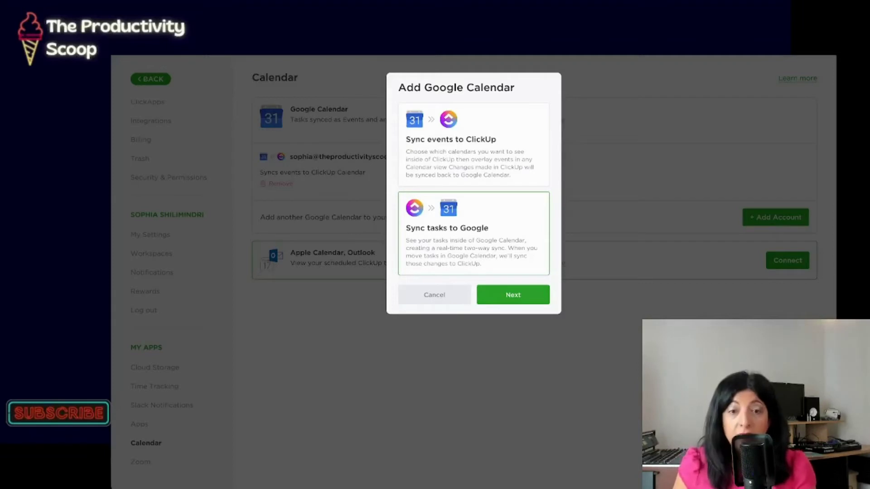
{"action": "left_click", "coordinate": [512, 295]}
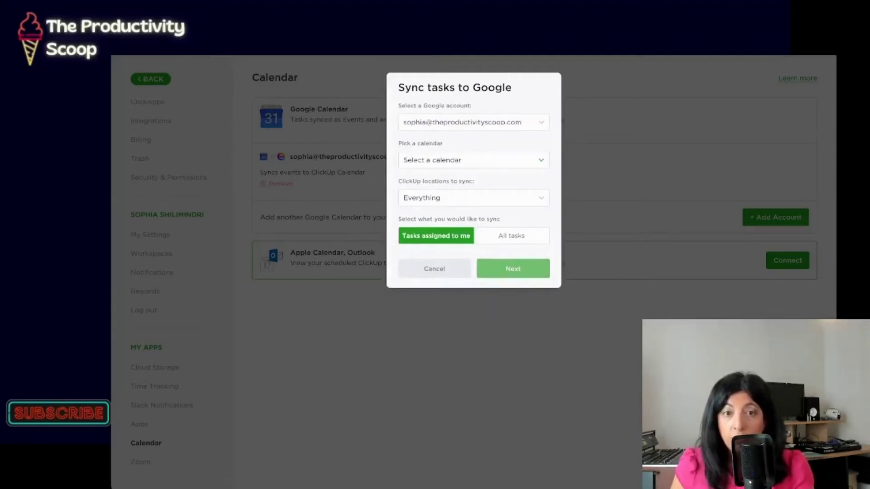
{"action": "left_click", "coordinate": [473, 160]}
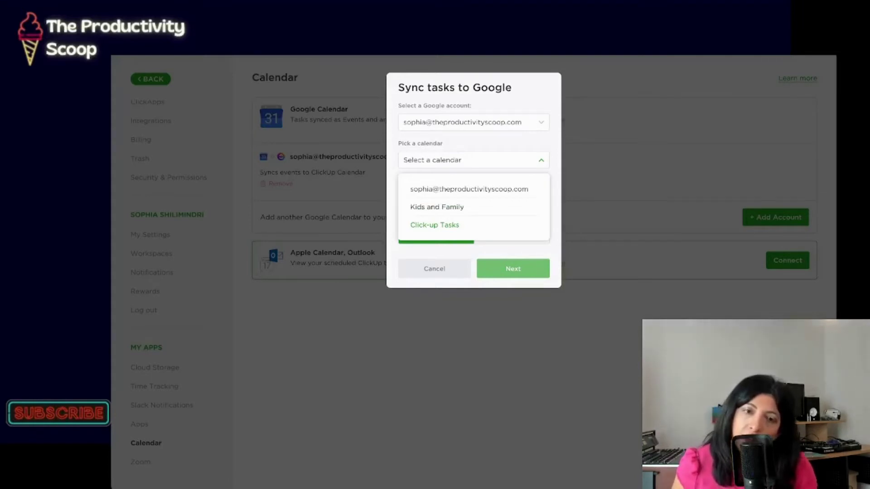
{"action": "left_click", "coordinate": [434, 225]}
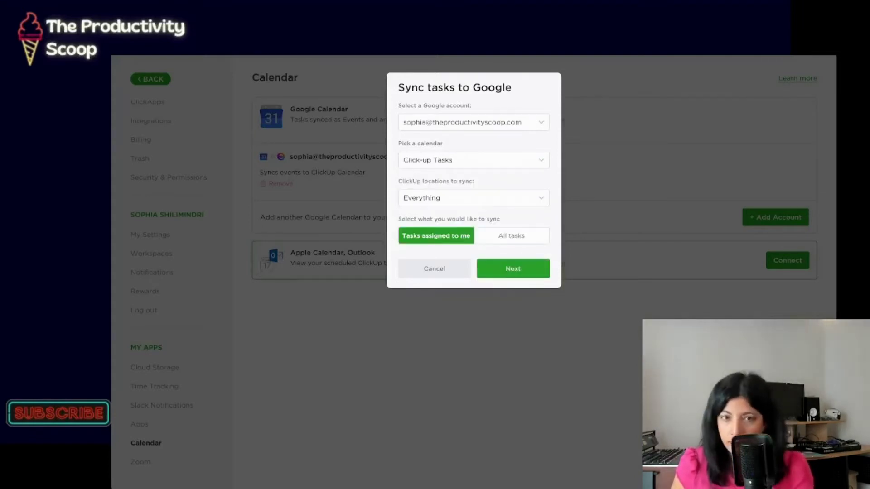
Choose the Organised Co demo space as the ClickUp location to sync
{"action": "left_click", "coordinate": [473, 198]}
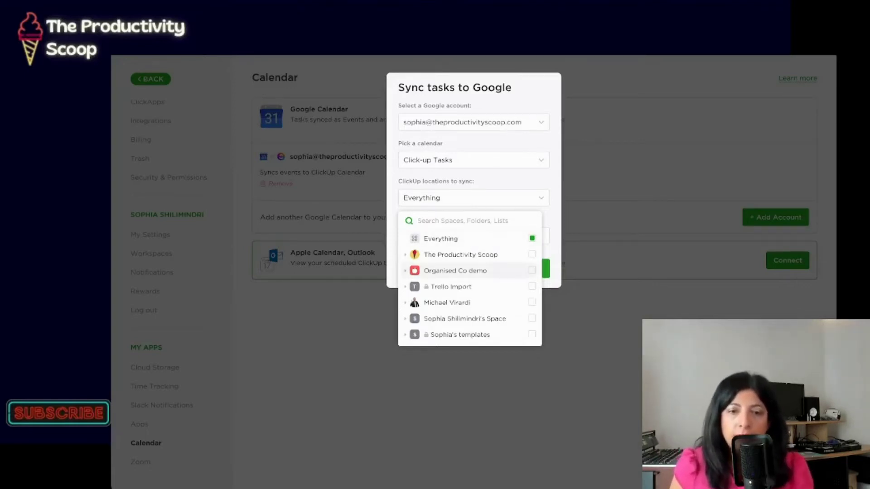
{"action": "left_click", "coordinate": [405, 270]}
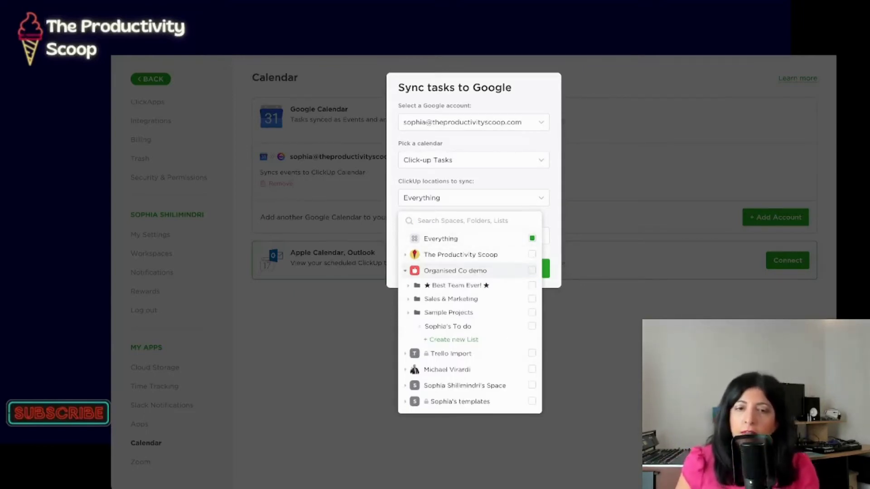
{"action": "left_click", "coordinate": [531, 270]}
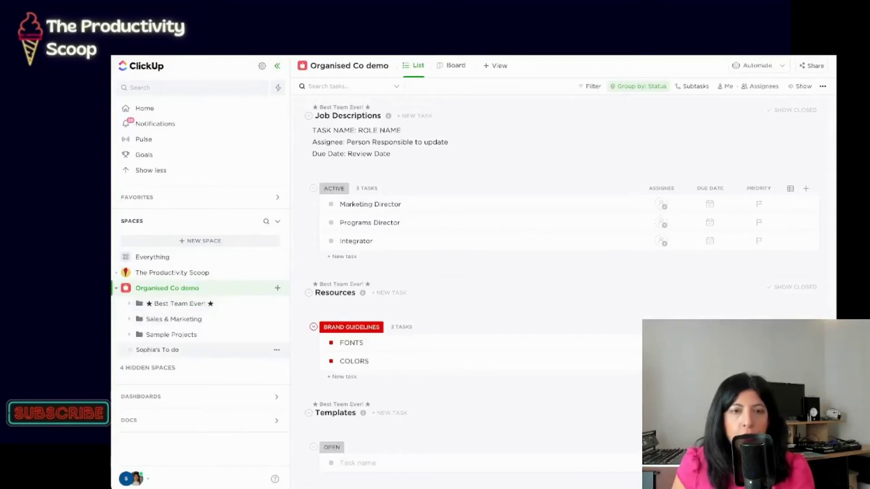
Assign all five tasks in the To do list of the Organised Co demo space to Me
{"action": "left_click", "coordinate": [157, 350]}
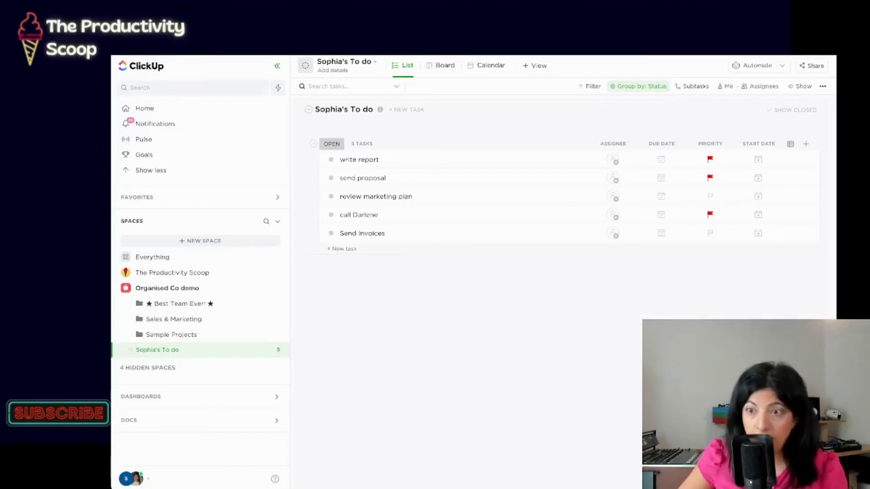
{"action": "left_click", "coordinate": [309, 160]}
{"action": "left_click", "coordinate": [308, 178]}
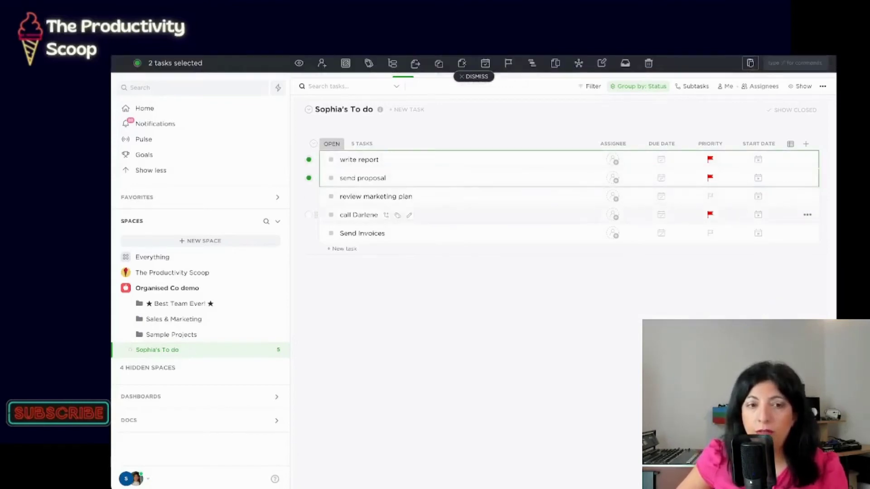
{"action": "left_click", "coordinate": [308, 196]}
{"action": "left_click", "coordinate": [308, 215]}
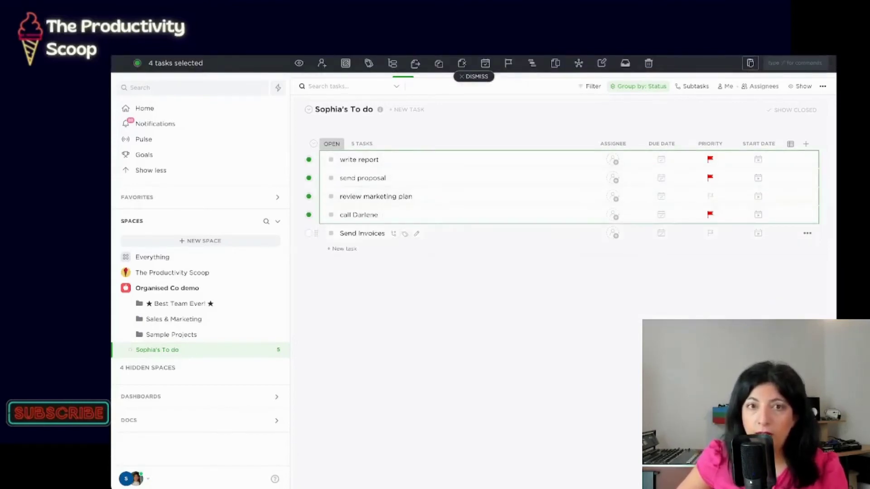
{"action": "left_click", "coordinate": [308, 233]}
{"action": "left_click", "coordinate": [321, 63]}
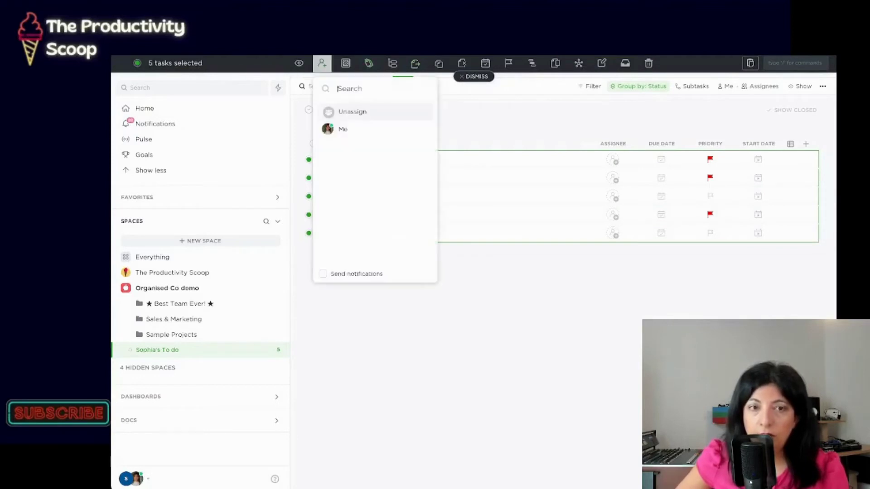
{"action": "left_click", "coordinate": [343, 129]}
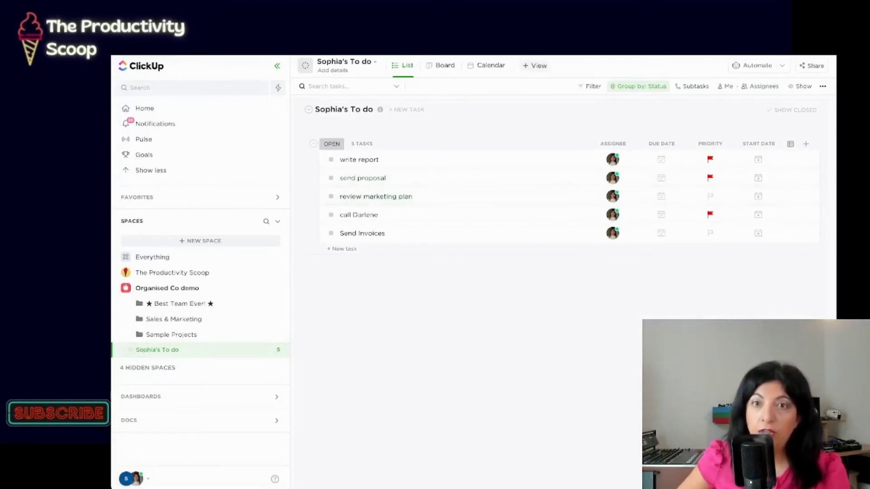
Add a Calendar view to the To do list as a personal view
{"action": "left_click", "coordinate": [535, 66]}
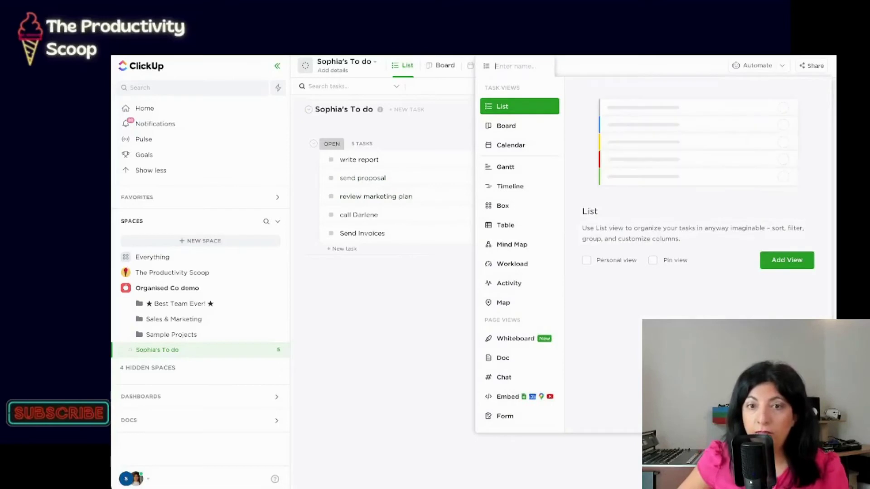
{"action": "left_click", "coordinate": [511, 145]}
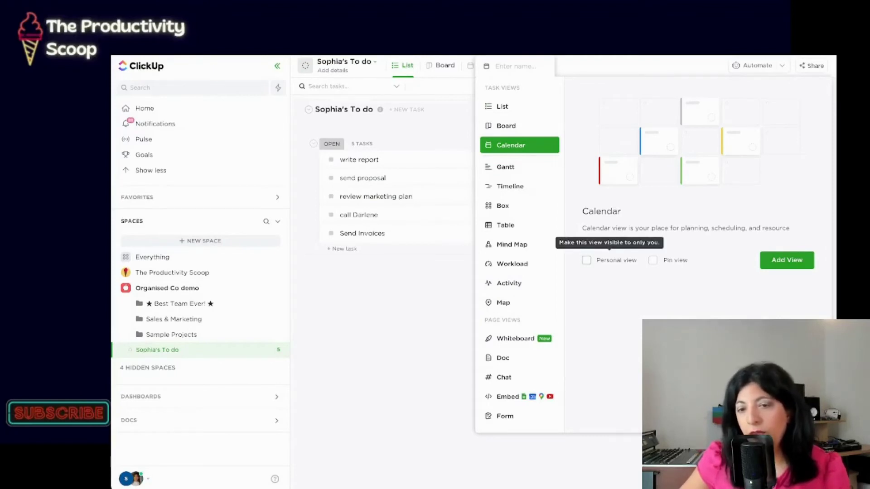
{"action": "left_click", "coordinate": [586, 260]}
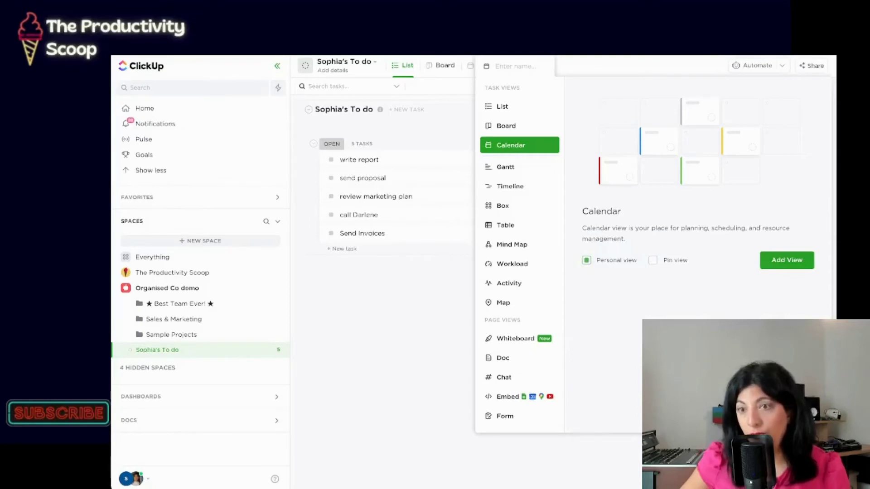
{"action": "left_click", "coordinate": [787, 260]}
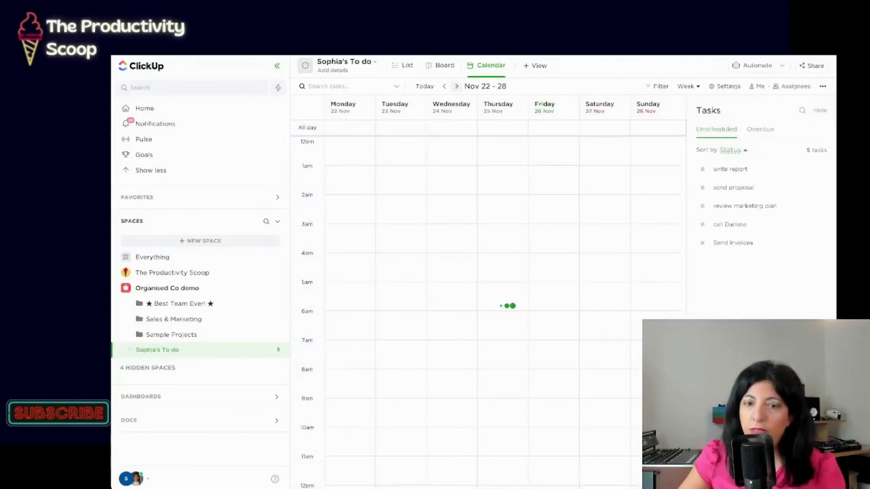
Hide and reopen the unscheduled tasks beside the calendar, and sort them by Priority
{"action": "left_click", "coordinate": [820, 110]}
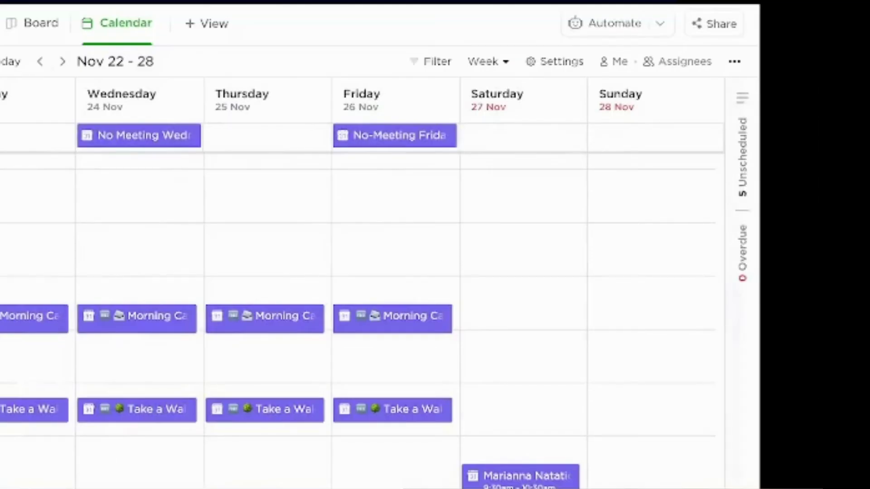
{"action": "left_click", "coordinate": [742, 158]}
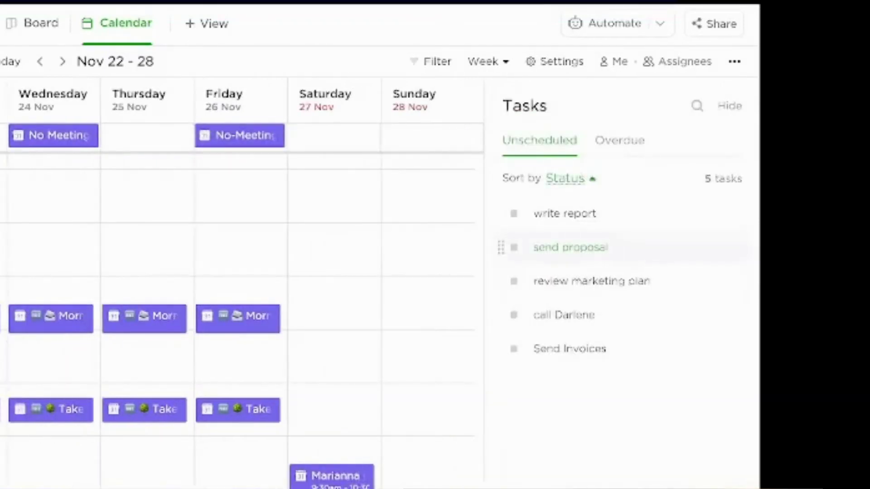
{"action": "left_click", "coordinate": [539, 141]}
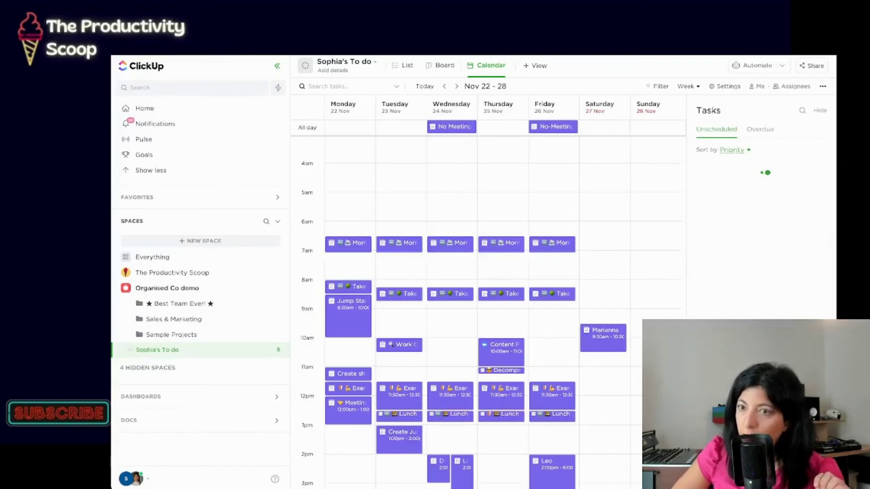
{"action": "left_click", "coordinate": [734, 150]}
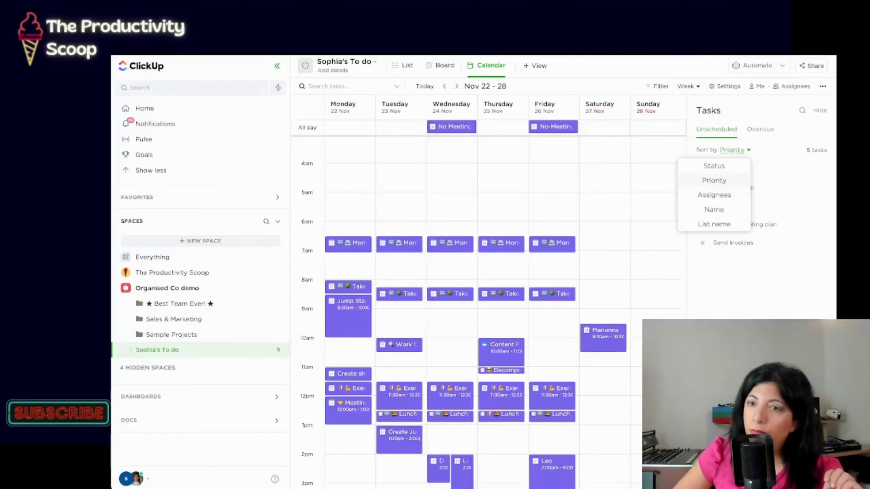
{"action": "left_click", "coordinate": [714, 180]}
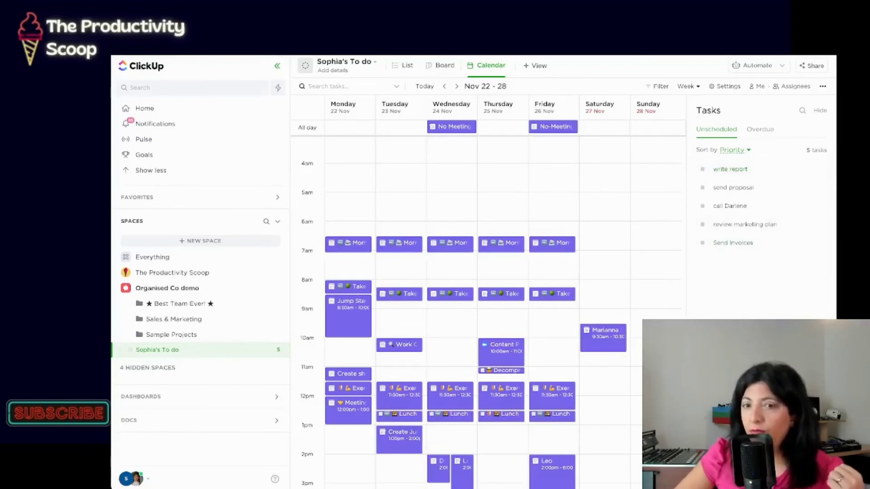
Schedule the write report task on Tuesday 23 Nov from 9:00 to 10:00 am, and briefly open its details
{"action": "scroll", "coordinate": [487, 312], "scroll_direction": "down", "scroll_amount": 3}
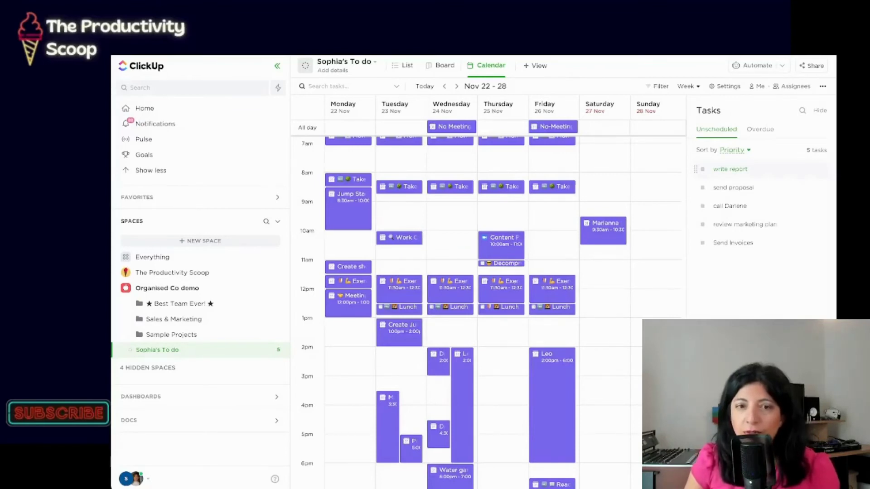
{"action": "left_click_drag", "start_coordinate": [724, 169], "coordinate": [375, 205]}
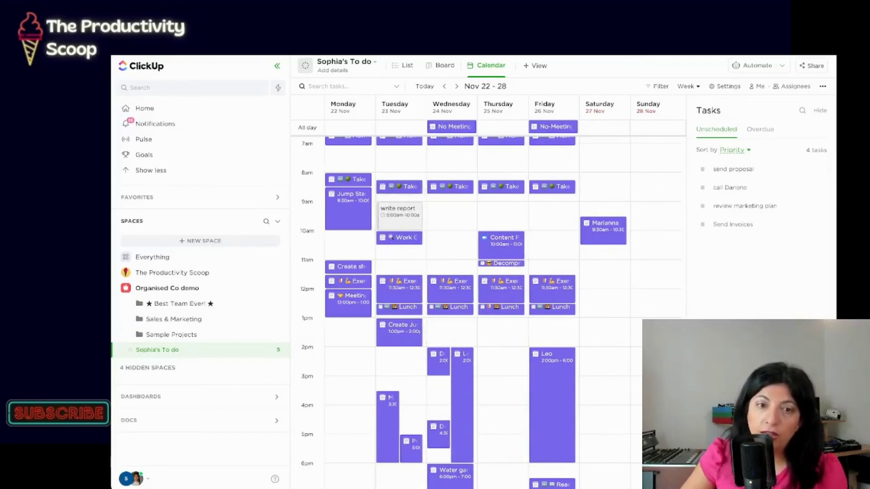
{"action": "left_click", "coordinate": [398, 211]}
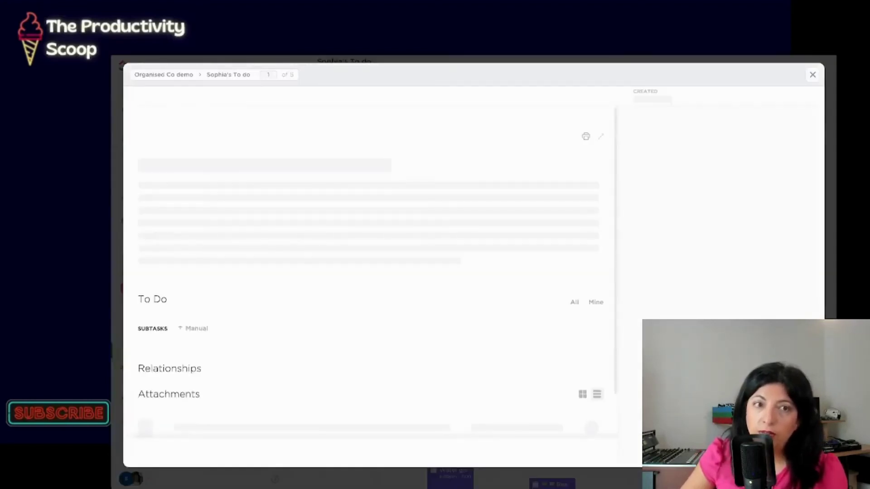
{"action": "key", "text": "Escape"}
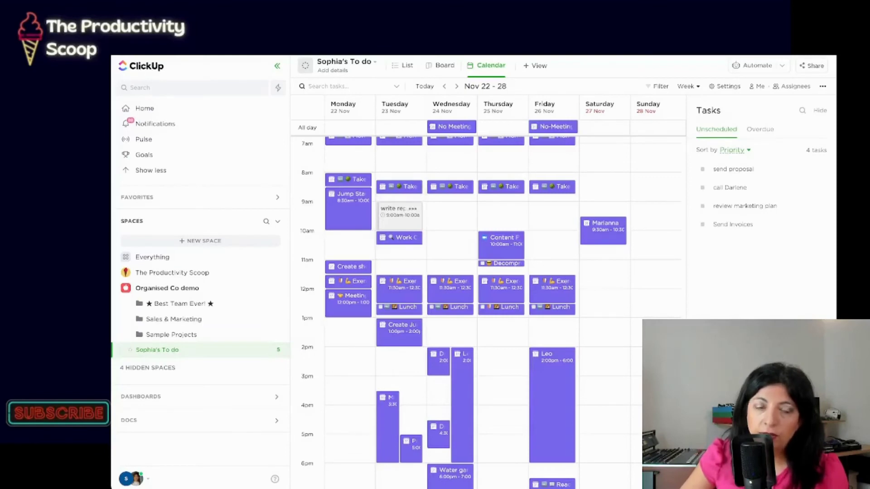
Move the write report task on Tuesday 23 Nov to 8:45–9:45 am
{"action": "left_click_drag", "start_coordinate": [399, 215], "coordinate": [399, 206]}
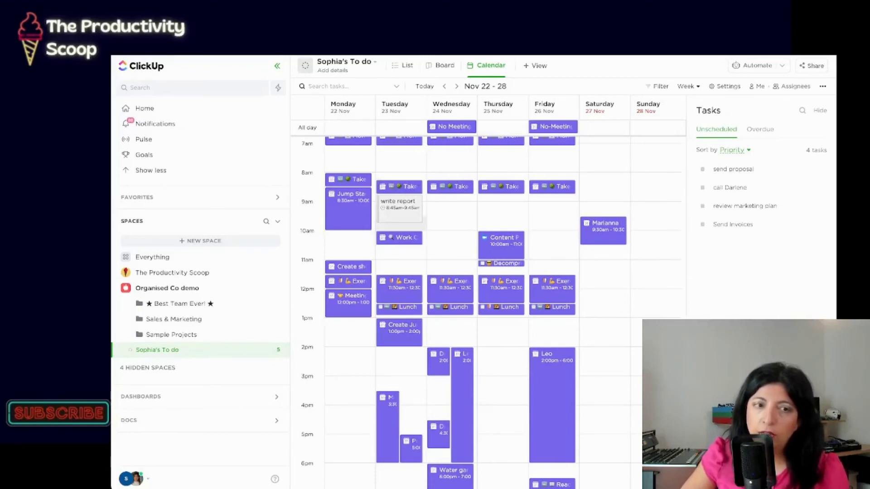
Schedule send proposal on Wednesday 24 Nov from 9:00 to 11:00 am, and the call task on Thursday 25 Nov at 8:45 am
{"action": "left_click_drag", "start_coordinate": [733, 169], "coordinate": [453, 207]}
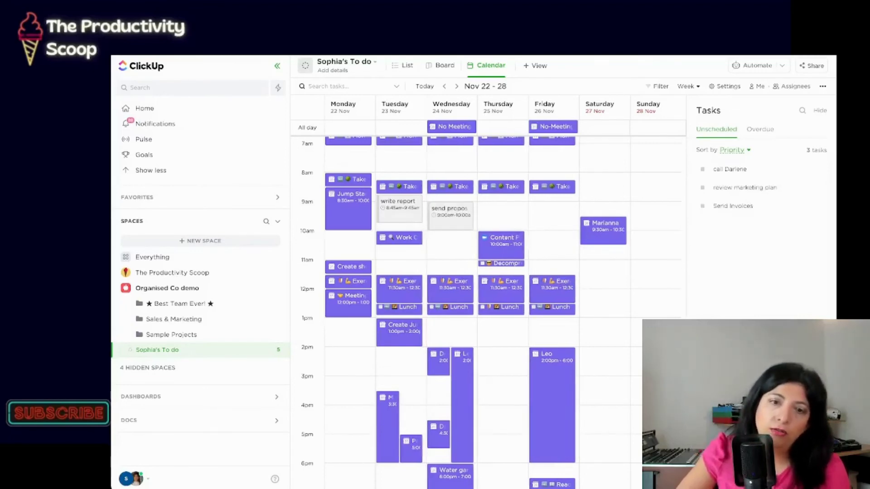
{"action": "left_click_drag", "start_coordinate": [450, 230], "coordinate": [450, 259]}
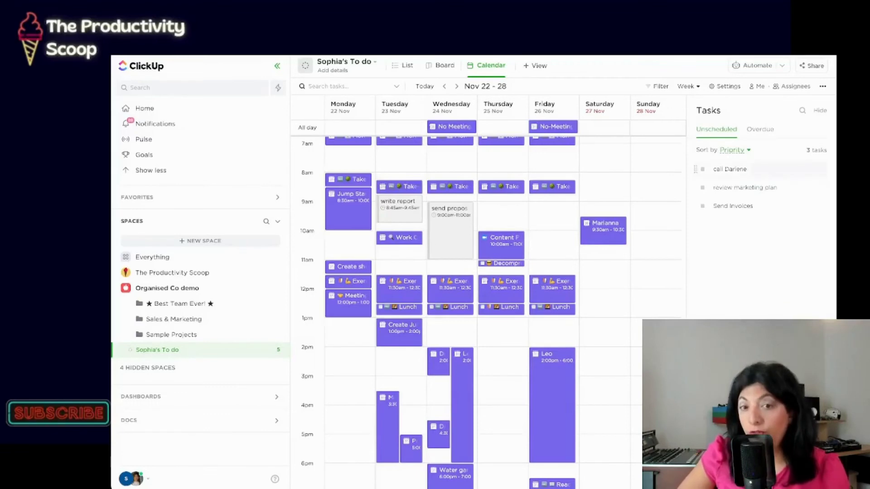
{"action": "left_click_drag", "start_coordinate": [725, 169], "coordinate": [501, 198]}
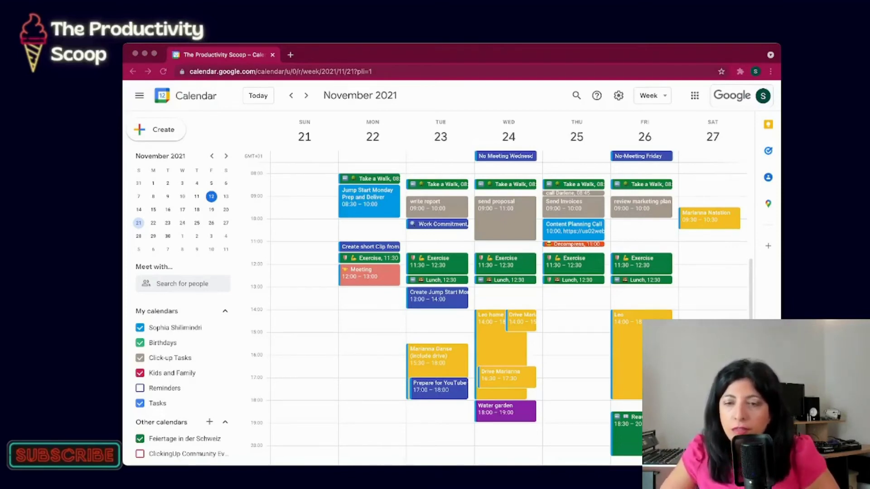
Switch to Google Calendar and try to move the synced write report event on Tuesday 23 to the early afternoon
{"action": "key", "text": "super+Tab"}
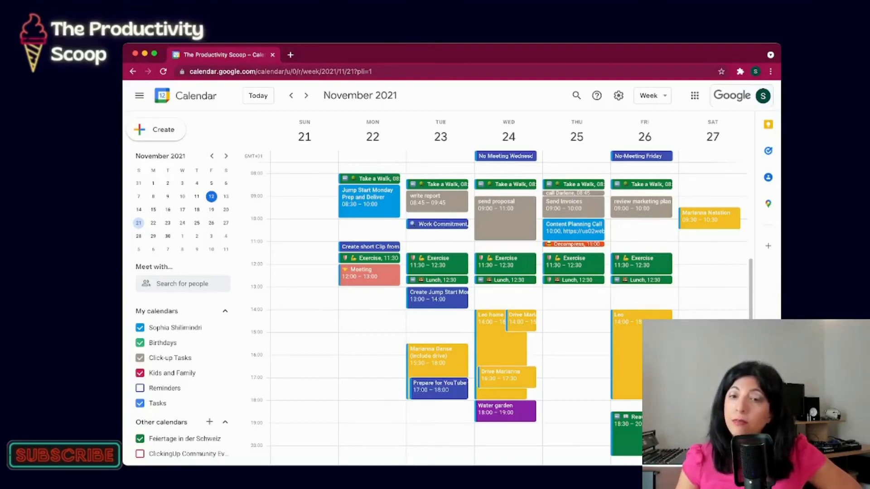
{"action": "left_click_drag", "start_coordinate": [437, 202], "coordinate": [437, 321]}
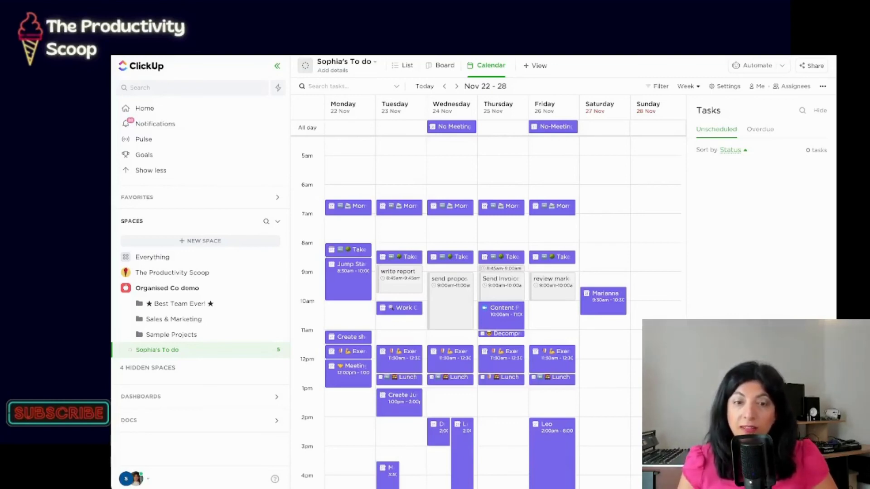
Reschedule the write report task in ClickUp on Tuesday 23 Nov to 2:15–3:15 pm
{"action": "left_click_drag", "start_coordinate": [399, 273], "coordinate": [405, 380]}
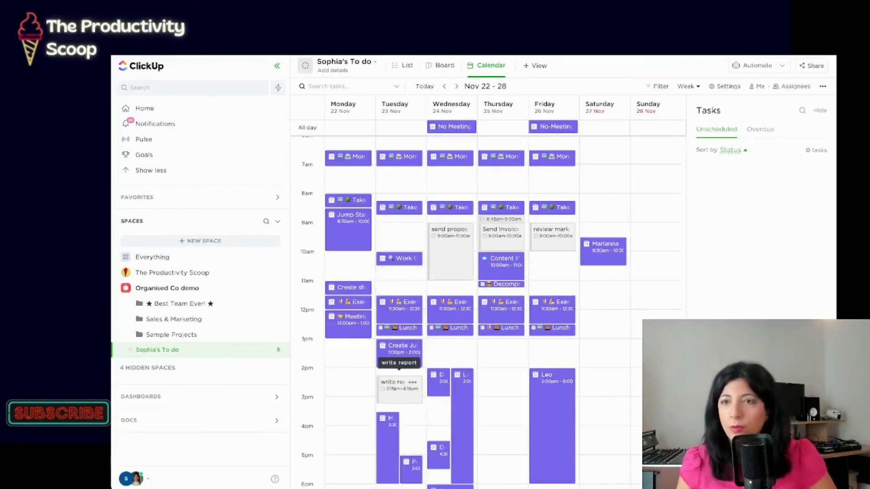